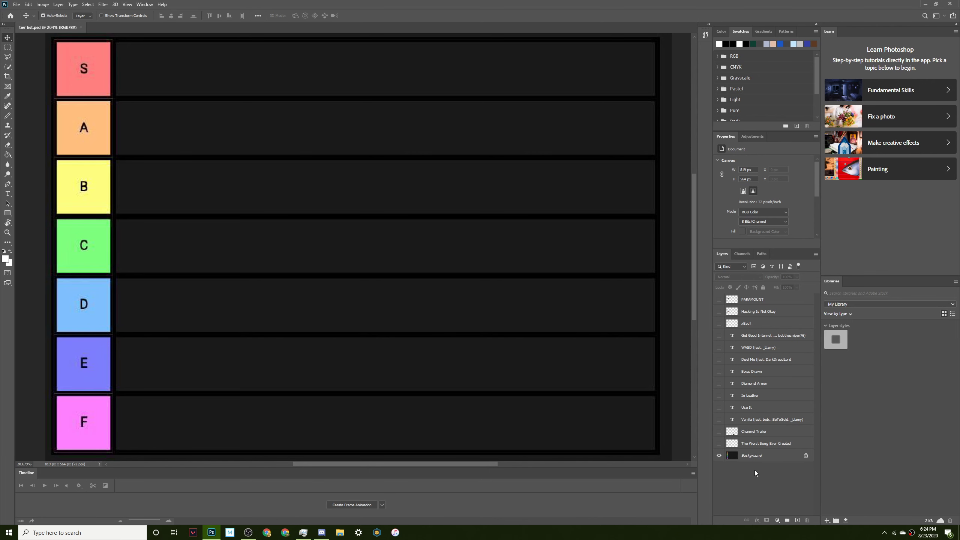
pyautogui.hscroll(-1, 92, 129)
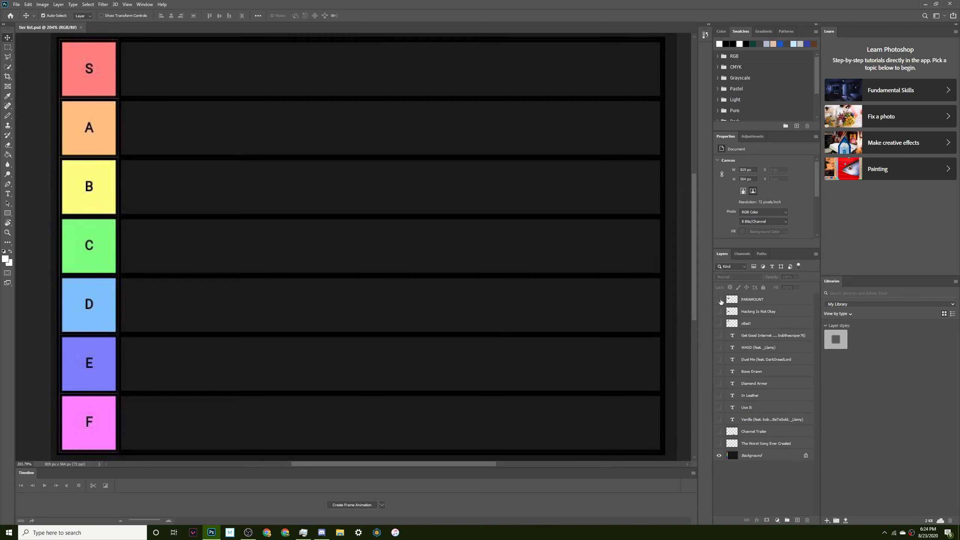
# Reveal the PARAMOUNT thumbnail and settle it at the start of the B row
pyautogui.click(719, 300)
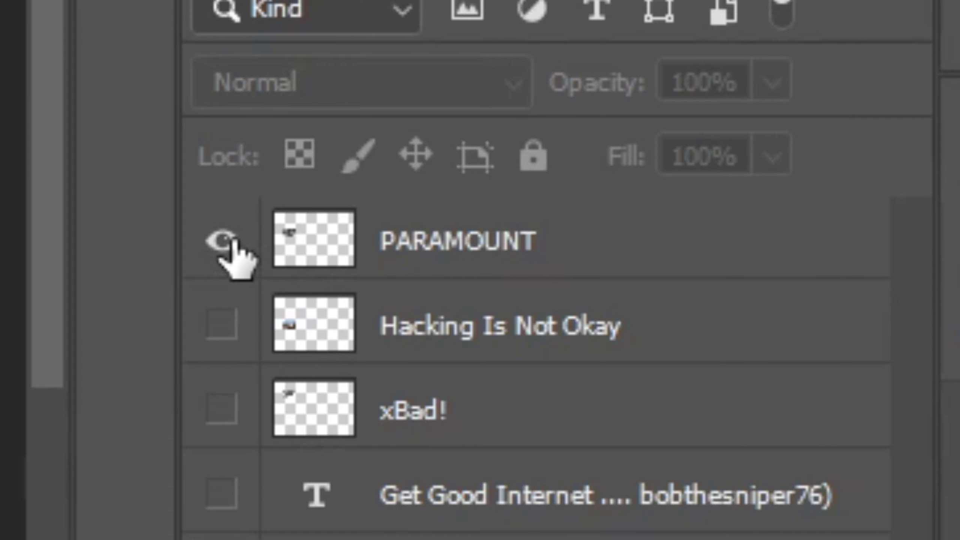
pyautogui.moveTo(218, 184); pyautogui.dragTo(210, 187)
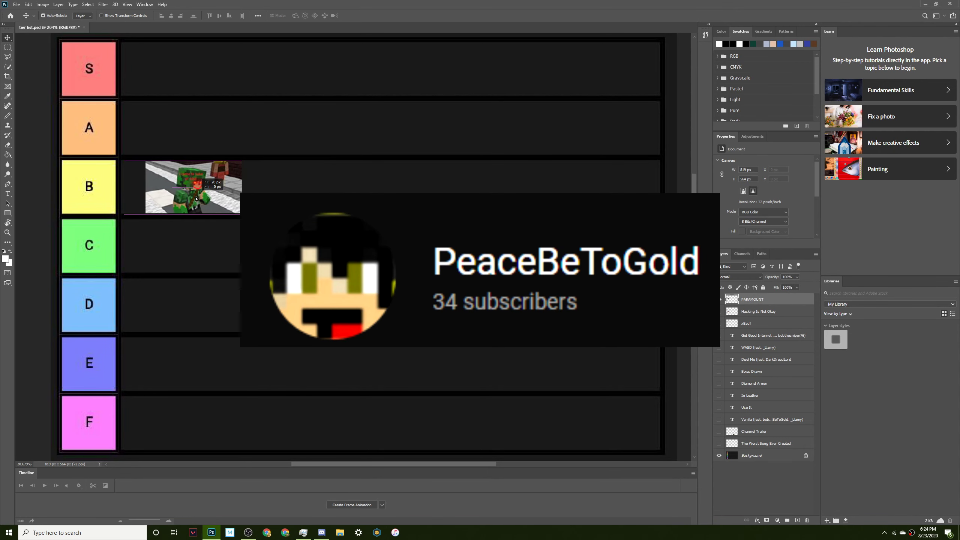
pyautogui.moveTo(203, 203); pyautogui.dragTo(440, 255)
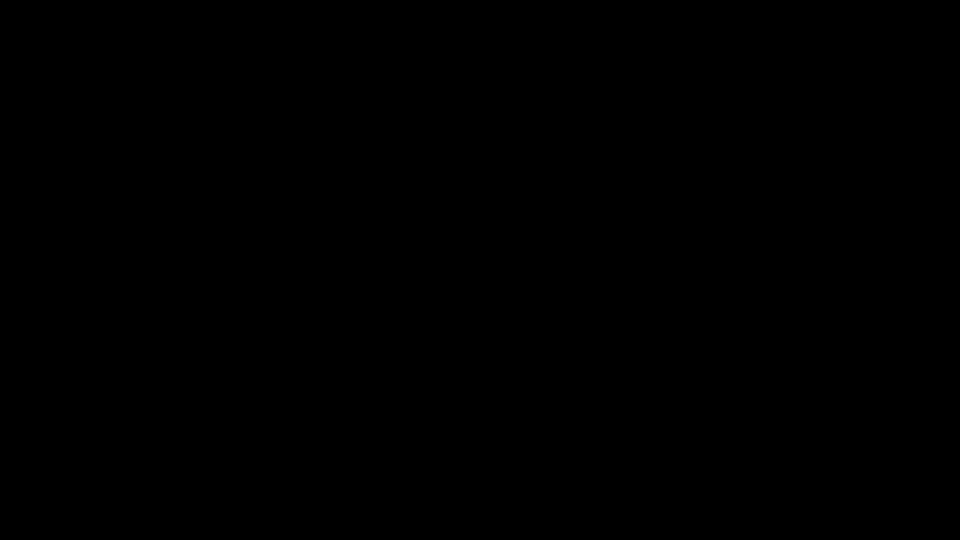
pyautogui.moveTo(439, 254)
pyautogui.mouseDown()
pyautogui.moveTo(280, 319)
pyautogui.moveTo(359, 315)
pyautogui.moveTo(366, 291)
pyautogui.moveTo(174, 200)
pyautogui.mouseUp()
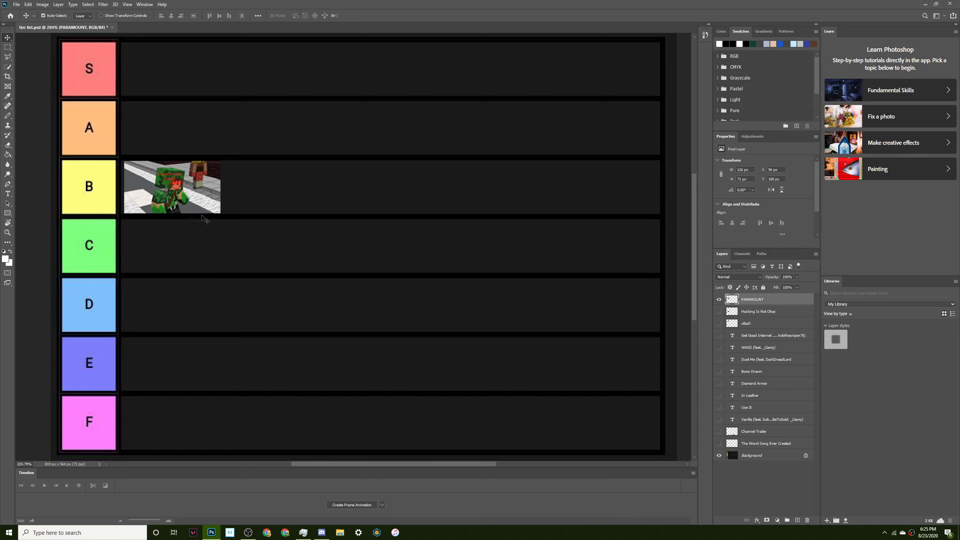
# Reveal the Hacking Is Not Okay thumbnail and move it down into row D
pyautogui.click(719, 311)
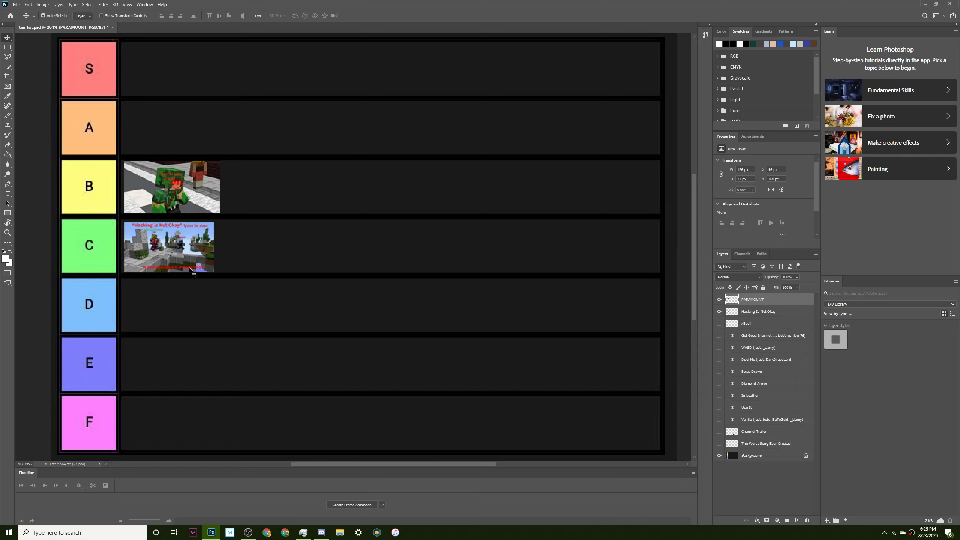
pyautogui.moveTo(175, 249); pyautogui.dragTo(171, 263)
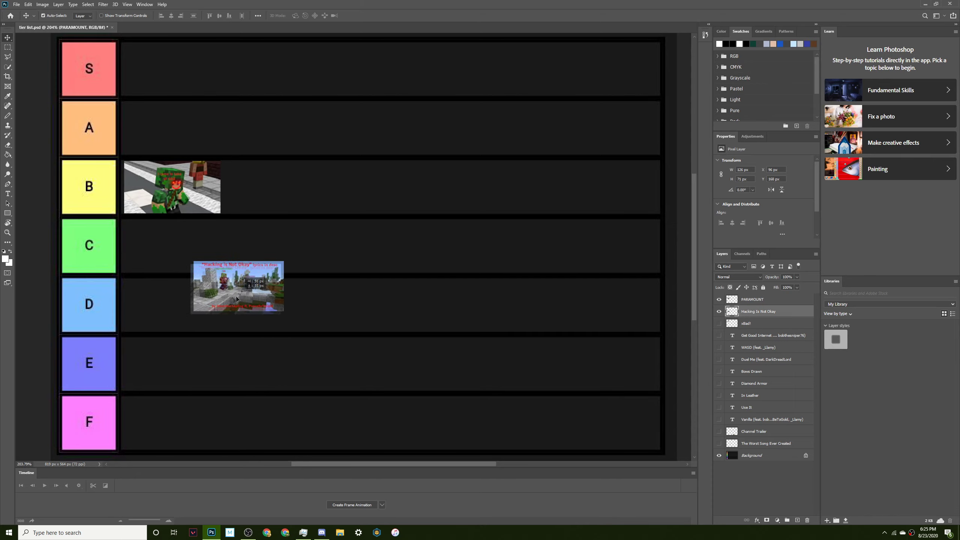
pyautogui.moveTo(171, 263); pyautogui.dragTo(169, 314)
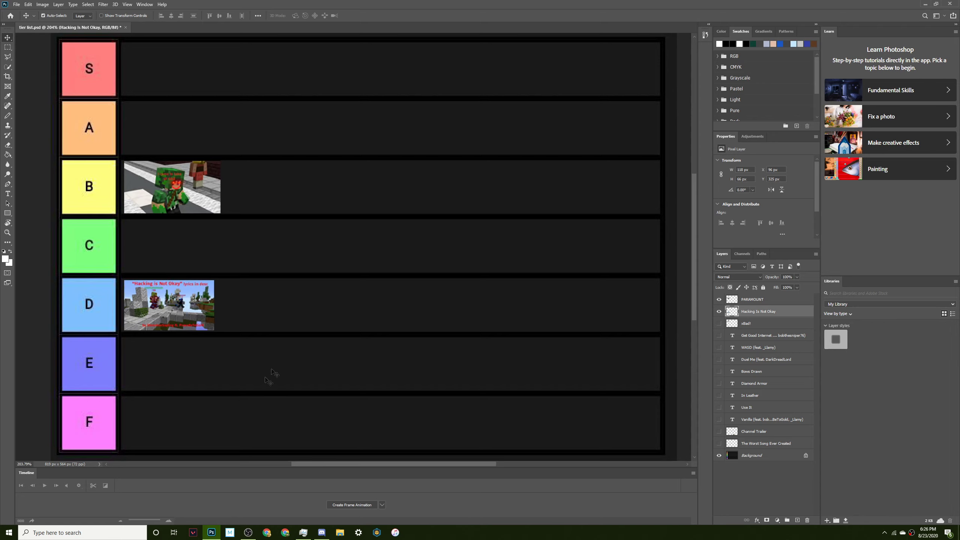
# Reveal THE END thumbnail and position it at the start of row C
pyautogui.click(719, 324)
pyautogui.moveTo(189, 148)
pyautogui.mouseDown()
pyautogui.moveTo(307, 258)
pyautogui.moveTo(349, 256)
pyautogui.mouseUp()
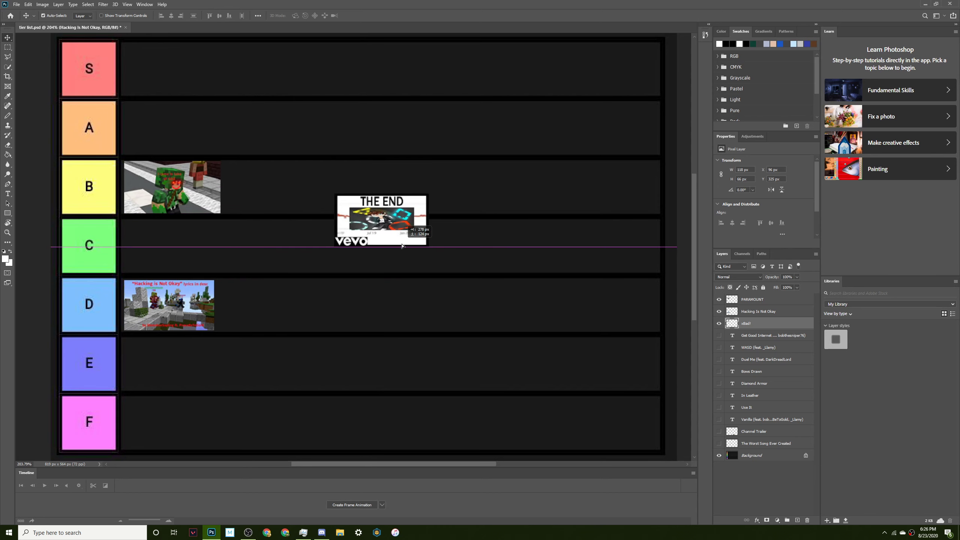
pyautogui.moveTo(348, 256)
pyautogui.mouseDown()
pyautogui.moveTo(392, 263)
pyautogui.moveTo(442, 244)
pyautogui.moveTo(326, 242)
pyautogui.moveTo(278, 257)
pyautogui.moveTo(355, 259)
pyautogui.moveTo(261, 254)
pyautogui.moveTo(184, 273)
pyautogui.mouseUp()
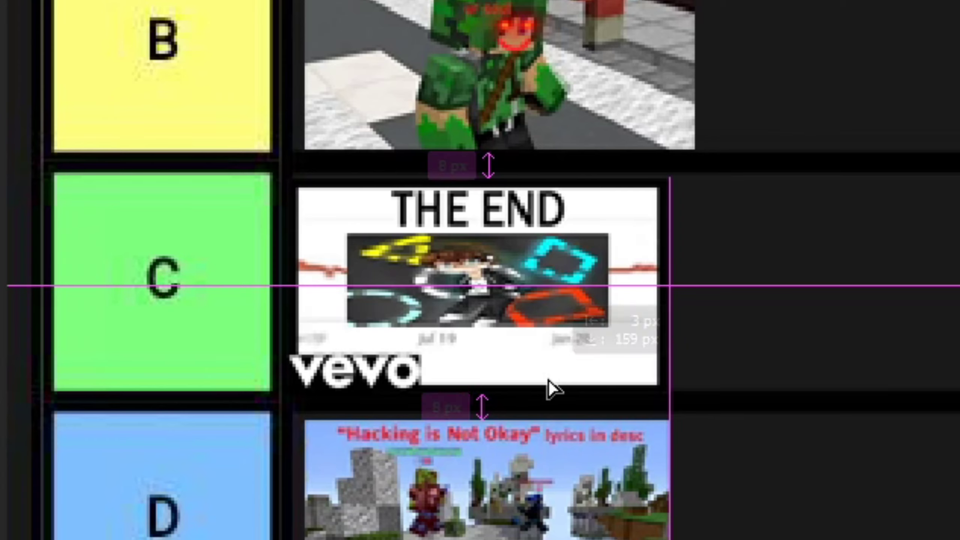
pyautogui.moveTo(547, 387); pyautogui.dragTo(547, 388)
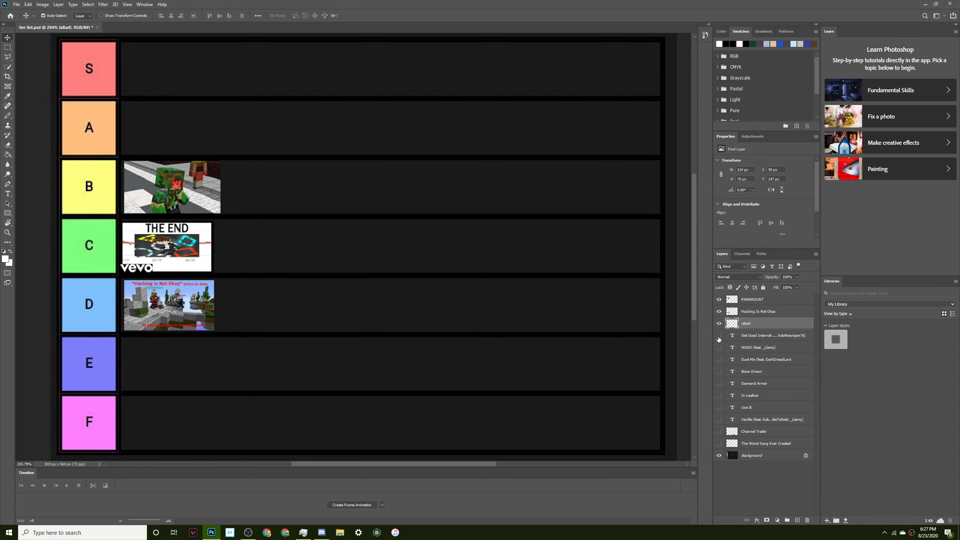
# Reveal the Get Good Internet title and move it into the tier rows
pyautogui.click(719, 336)
pyautogui.moveTo(305, 131)
pyautogui.mouseDown()
pyautogui.moveTo(470, 257)
pyautogui.moveTo(435, 239)
pyautogui.moveTo(427, 188)
pyautogui.moveTo(217, 265)
pyautogui.moveTo(387, 201)
pyautogui.moveTo(337, 132)
pyautogui.moveTo(343, 147)
pyautogui.moveTo(357, 134)
pyautogui.moveTo(466, 159)
pyautogui.moveTo(310, 185)
pyautogui.moveTo(438, 189)
pyautogui.moveTo(356, 189)
pyautogui.moveTo(378, 196)
pyautogui.moveTo(371, 209)
pyautogui.moveTo(355, 188)
pyautogui.moveTo(391, 149)
pyautogui.moveTo(334, 148)
pyautogui.moveTo(242, 225)
pyautogui.moveTo(268, 213)
pyautogui.moveTo(300, 138)
pyautogui.moveTo(149, 36)
pyautogui.moveTo(171, 38)
pyautogui.moveTo(419, 255)
pyautogui.moveTo(519, 200)
pyautogui.moveTo(417, 229)
pyautogui.moveTo(338, 188)
pyautogui.moveTo(283, 183)
pyautogui.moveTo(294, 183)
pyautogui.moveTo(160, 124)
pyautogui.mouseUp()
# Reveal the WASD title and place it on row A's right side
pyautogui.click(719, 347)
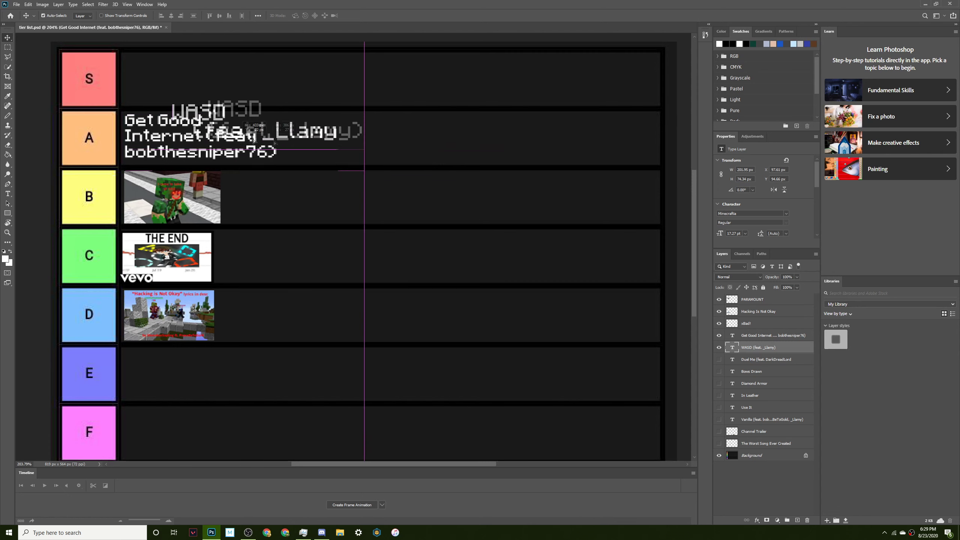
pyautogui.moveTo(272, 128)
pyautogui.mouseDown()
pyautogui.moveTo(401, 140)
pyautogui.moveTo(423, 153)
pyautogui.moveTo(553, 155)
pyautogui.mouseUp()
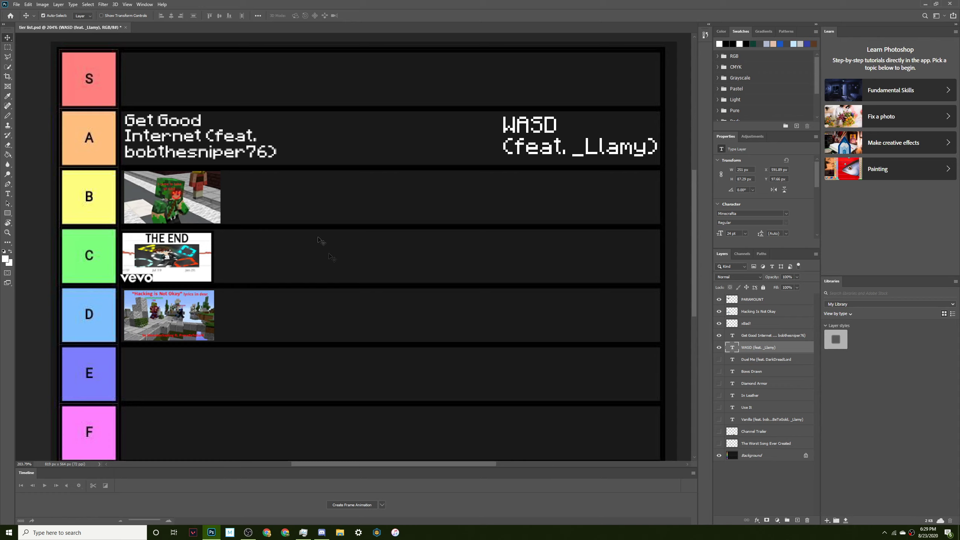
# Reveal Duel Me and move it into row S, then show the Diamond Armor title
pyautogui.click(720, 360)
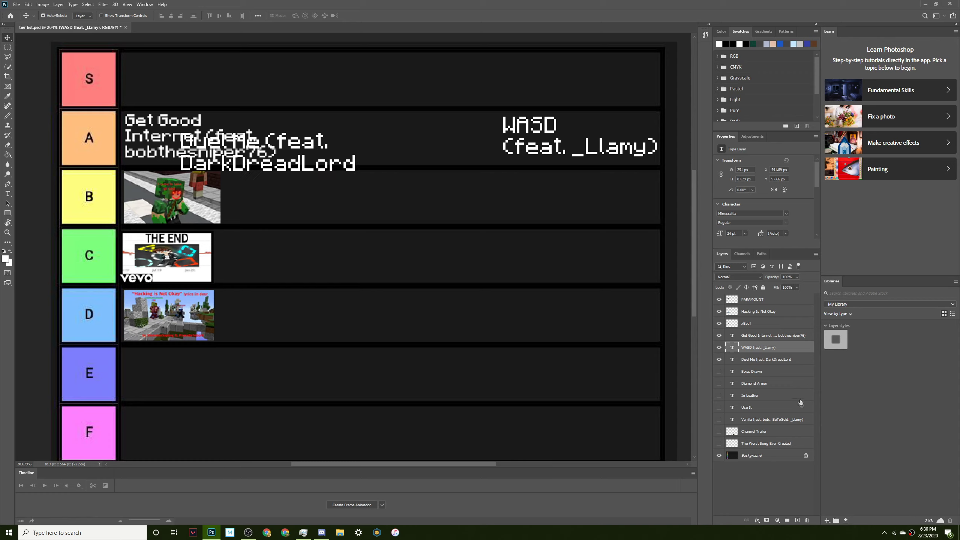
pyautogui.moveTo(257, 163)
pyautogui.mouseDown()
pyautogui.moveTo(360, 171)
pyautogui.moveTo(326, 121)
pyautogui.moveTo(205, 89)
pyautogui.mouseUp()
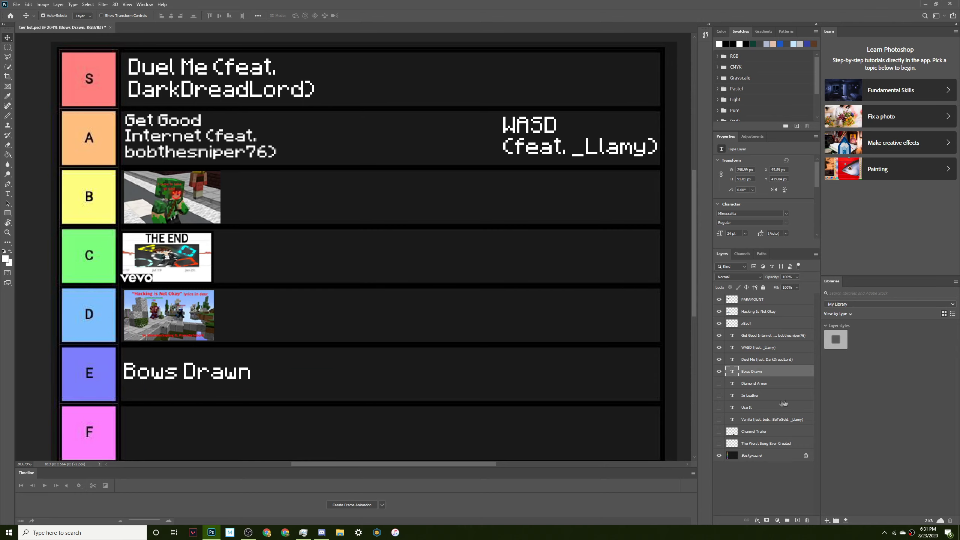
pyautogui.click(718, 383)
# Place Diamond Armor beside Bows Drawn in row E
pyautogui.moveTo(302, 343); pyautogui.dragTo(328, 375)
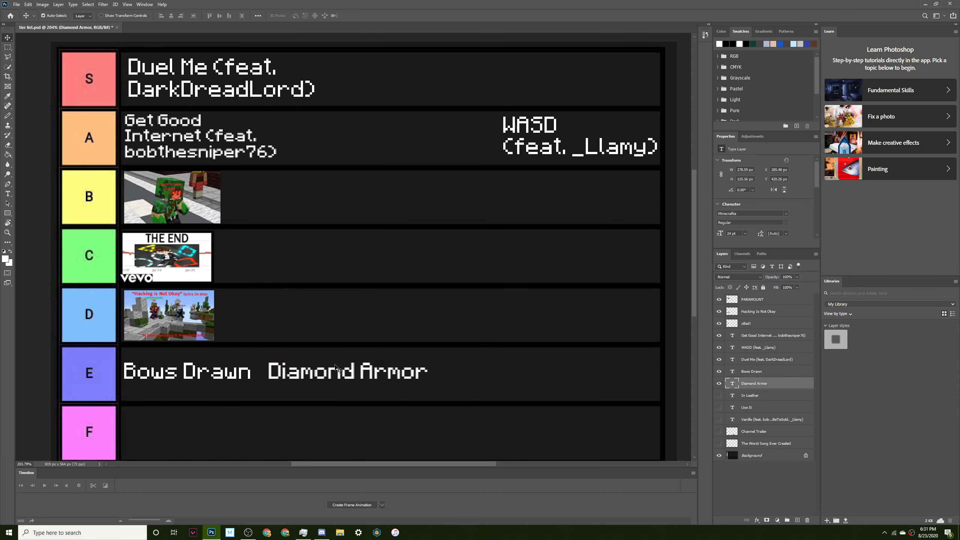
pyautogui.moveTo(335, 369); pyautogui.dragTo(338, 369)
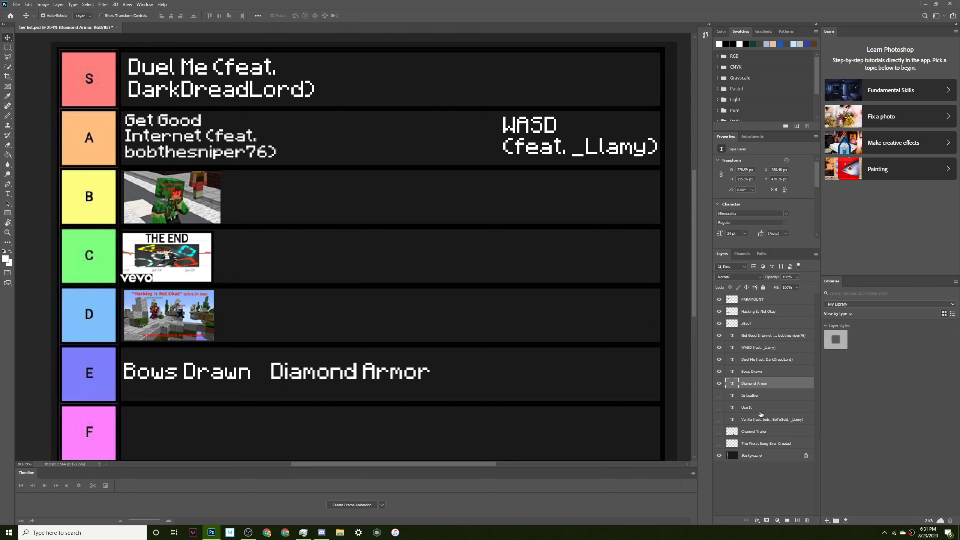
# Reveal In Leather and put it next to THE END thumbnail in row C
pyautogui.click(761, 396)
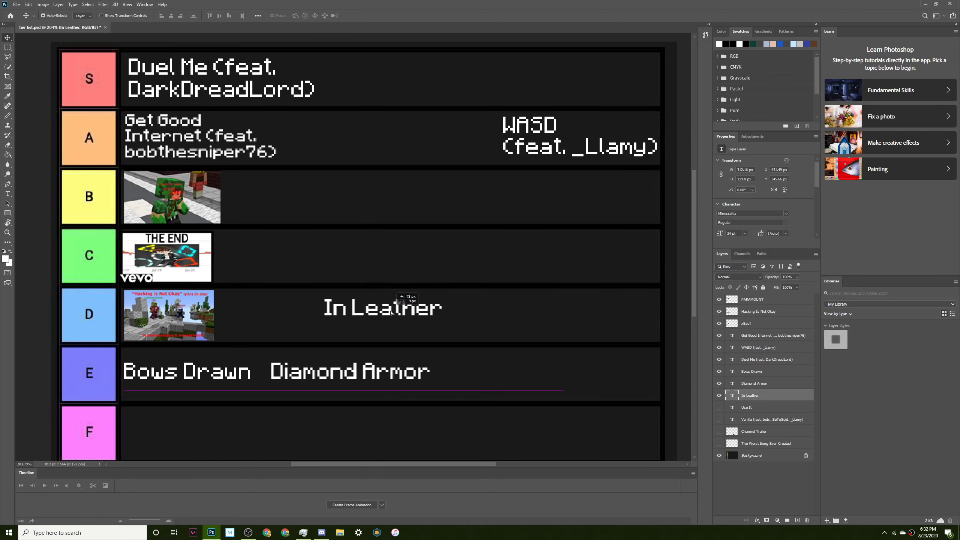
pyautogui.moveTo(390, 295)
pyautogui.mouseDown()
pyautogui.moveTo(386, 314)
pyautogui.moveTo(316, 320)
pyautogui.moveTo(297, 259)
pyautogui.moveTo(258, 270)
pyautogui.mouseUp()
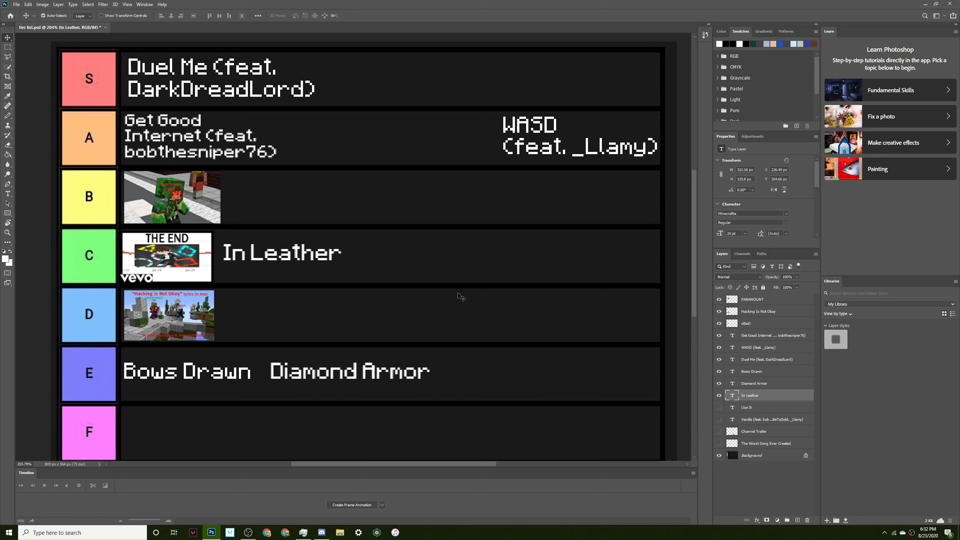
# Reveal Use It and arrange it ahead of Duel Me in row S
pyautogui.click(719, 407)
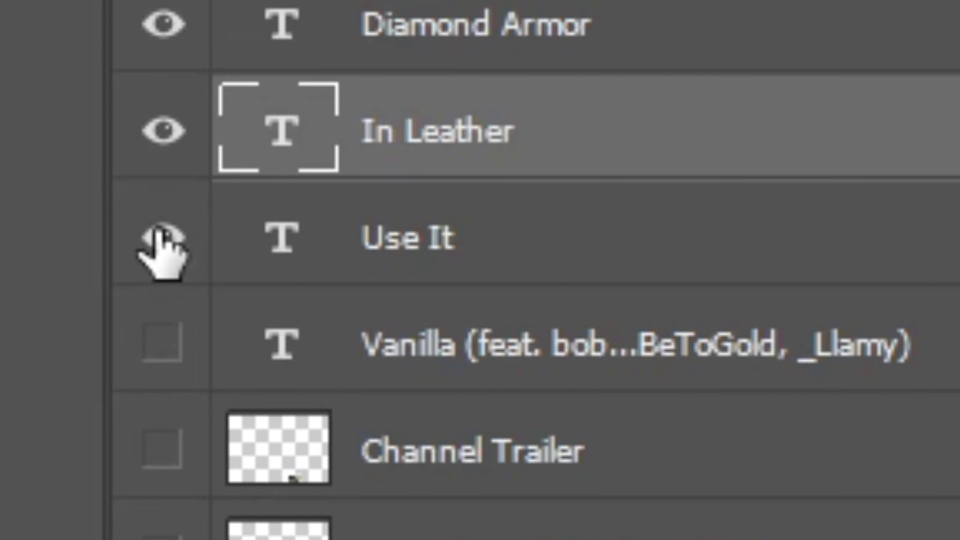
pyautogui.moveTo(289, 283); pyautogui.dragTo(366, 87)
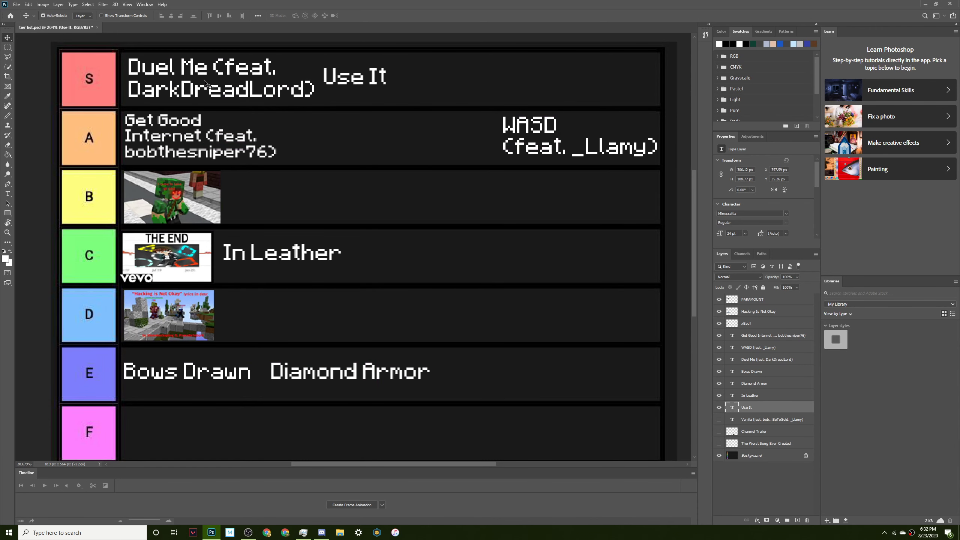
pyautogui.moveTo(195, 78); pyautogui.dragTo(455, 78)
pyautogui.hotkey('ctrl', 'z')
pyautogui.moveTo(352, 93); pyautogui.dragTo(154, 92)
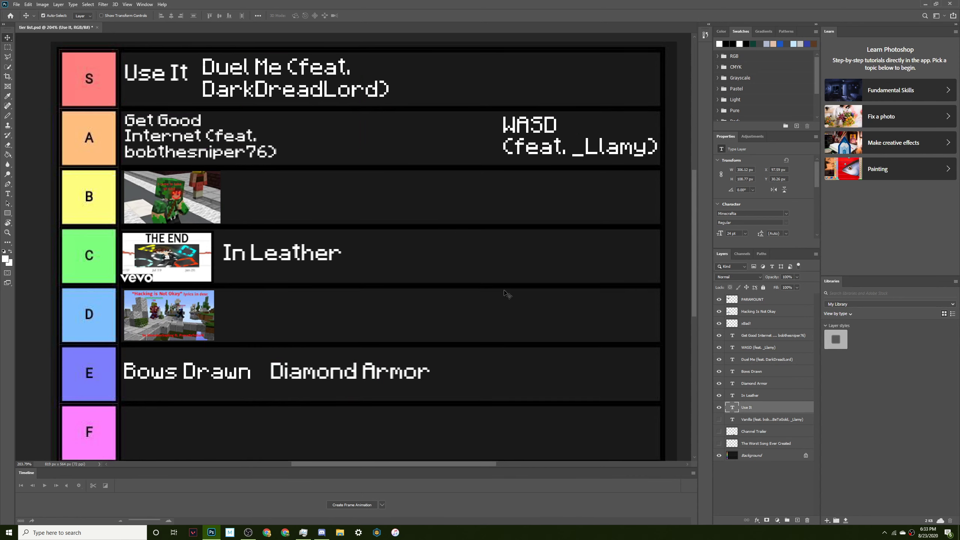
# Nudge Duel Me and Use It slightly right, then move Vanilla up toward row C
pyautogui.moveTo(285, 83); pyautogui.dragTo(297, 82)
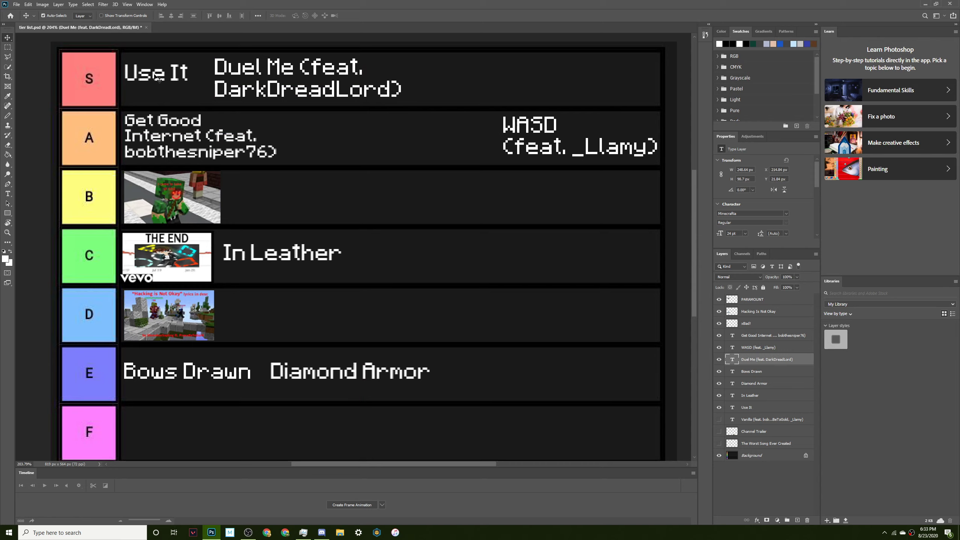
pyautogui.moveTo(159, 78); pyautogui.dragTo(163, 78)
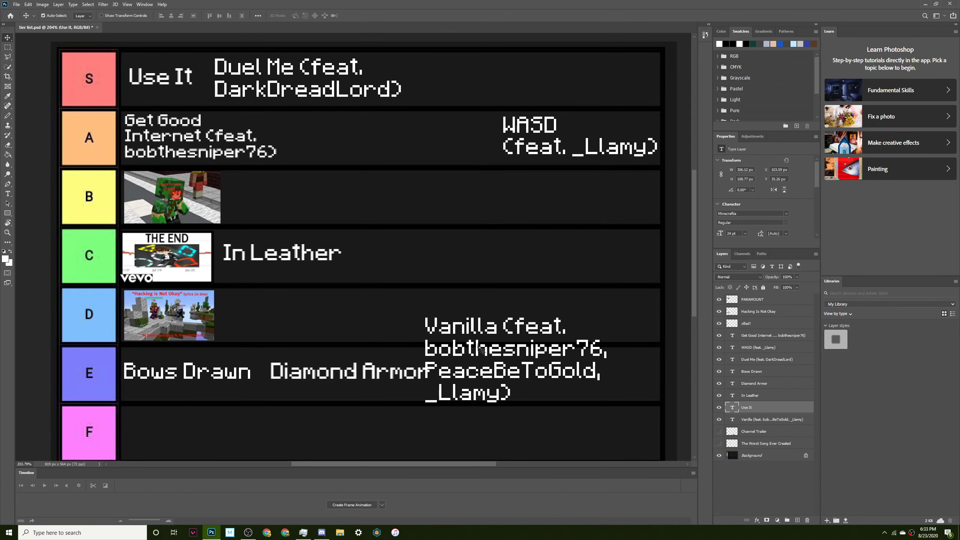
pyautogui.moveTo(480, 348); pyautogui.dragTo(458, 255)
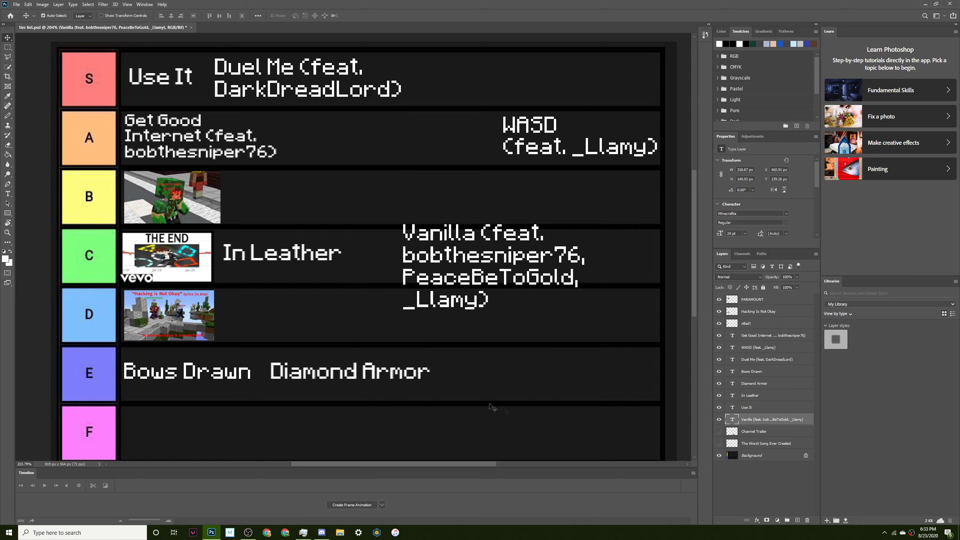
# Try the Vanilla title over row A, moving Get Good Internet down to row B to make room
pyautogui.moveTo(535, 282); pyautogui.dragTo(569, 236)
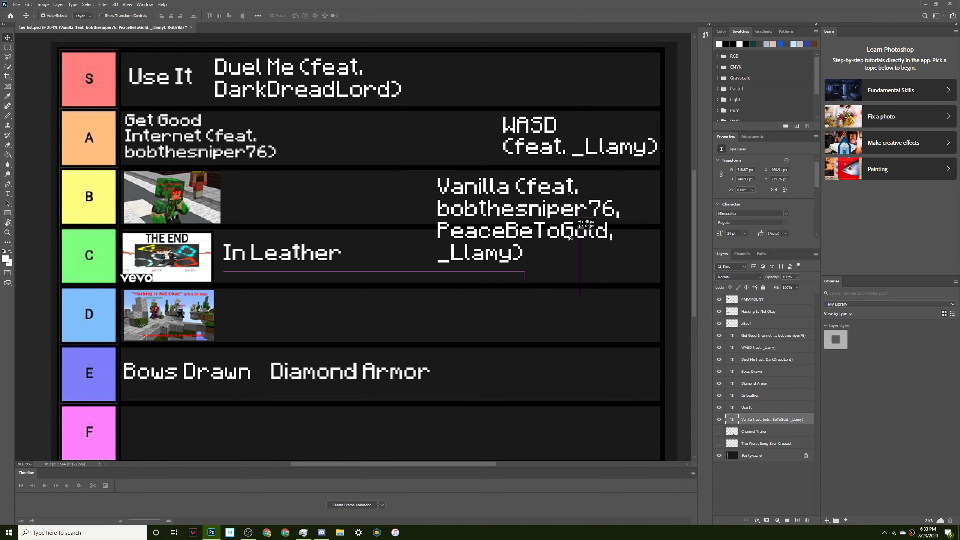
pyautogui.moveTo(569, 237); pyautogui.dragTo(565, 237)
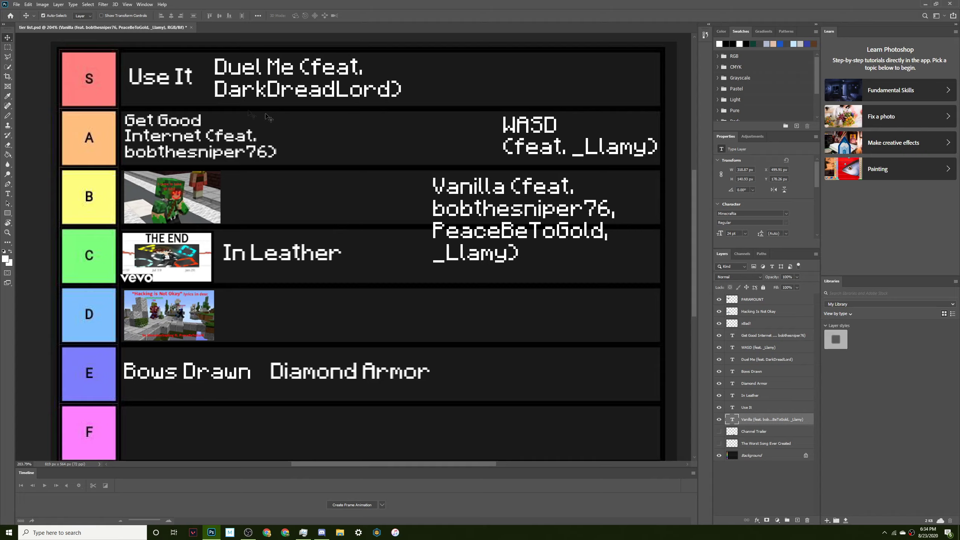
pyautogui.moveTo(518, 253); pyautogui.dragTo(490, 143)
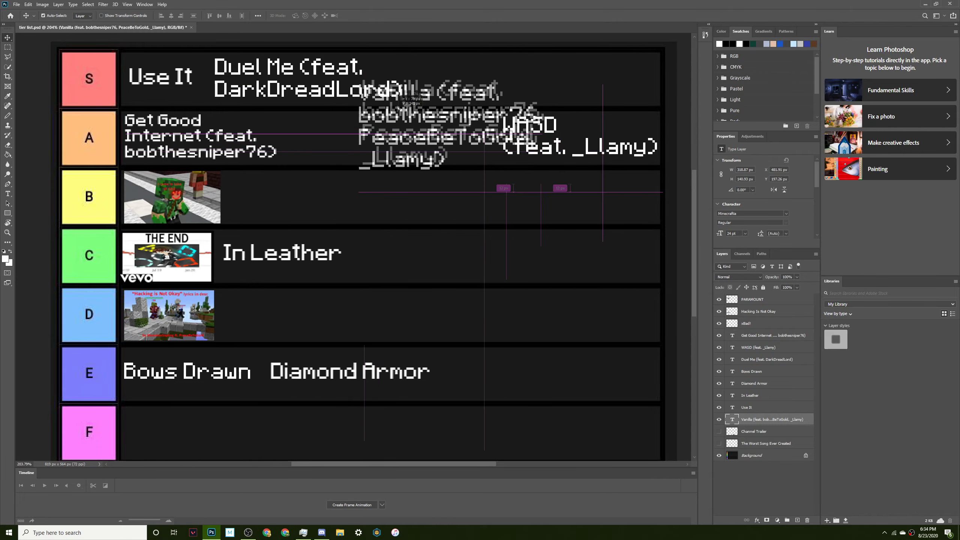
pyautogui.moveTo(448, 81); pyautogui.dragTo(270, 122)
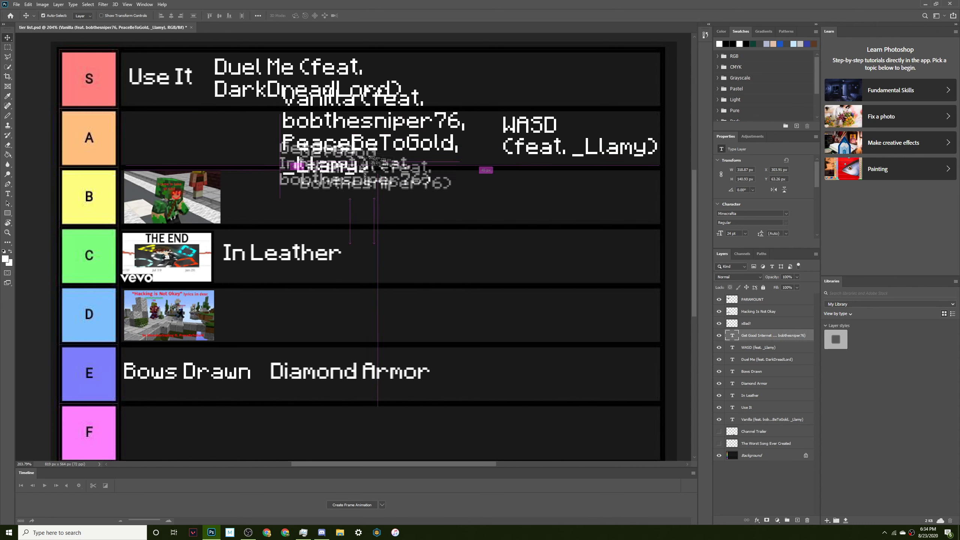
pyautogui.moveTo(188, 136); pyautogui.dragTo(451, 185)
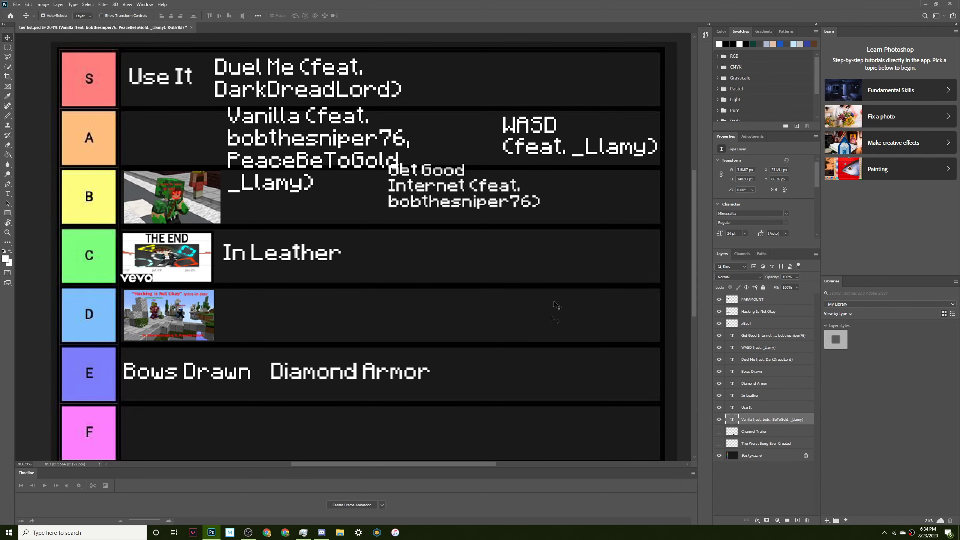
pyautogui.moveTo(345, 140); pyautogui.dragTo(506, 270)
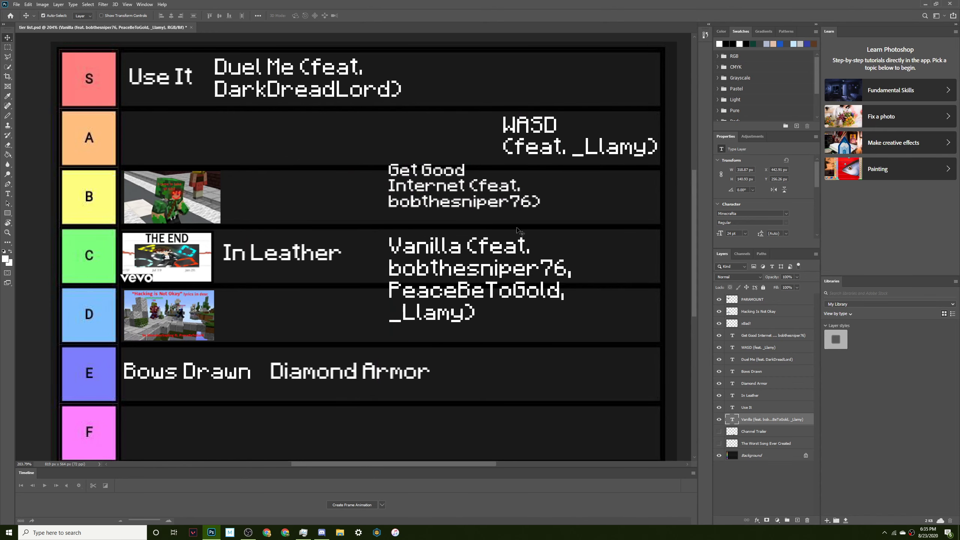
pyautogui.moveTo(456, 274)
pyautogui.mouseDown()
pyautogui.moveTo(428, 282)
pyautogui.moveTo(193, 148)
pyautogui.mouseUp()
# Scale Vanilla down to fit row A and bring Get Good Internet back beside it
pyautogui.hotkey('ctrl', 't')
pyautogui.moveTo(321, 199); pyautogui.dragTo(291, 185)
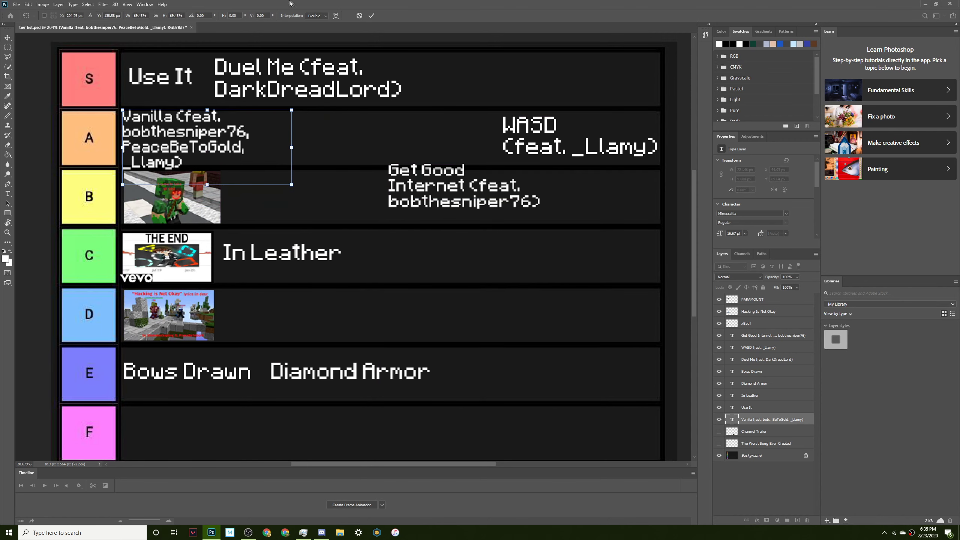
pyautogui.click(370, 15)
pyautogui.moveTo(450, 187); pyautogui.dragTo(340, 141)
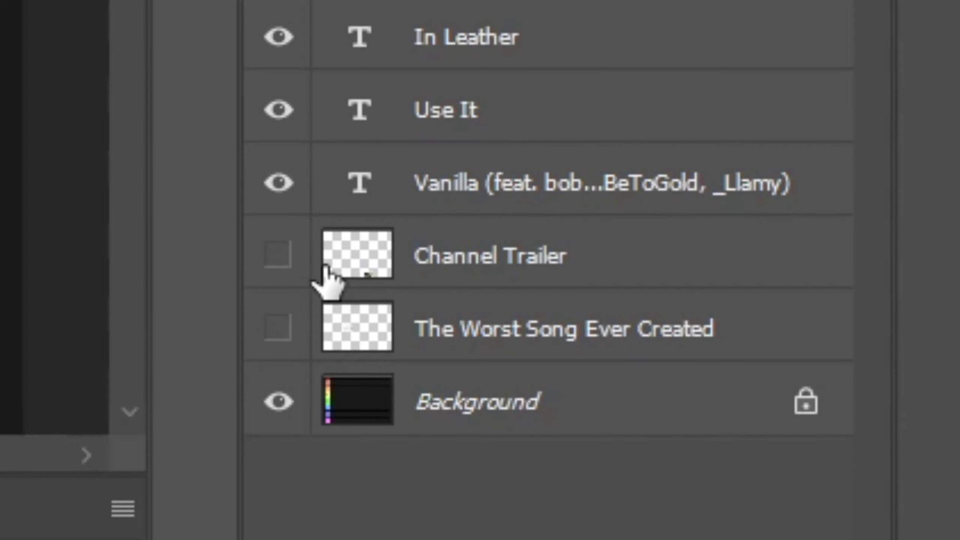
# Reveal the Channel Trailer thumbnail and select its layer
pyautogui.click(728, 433)
pyautogui.click(719, 431)
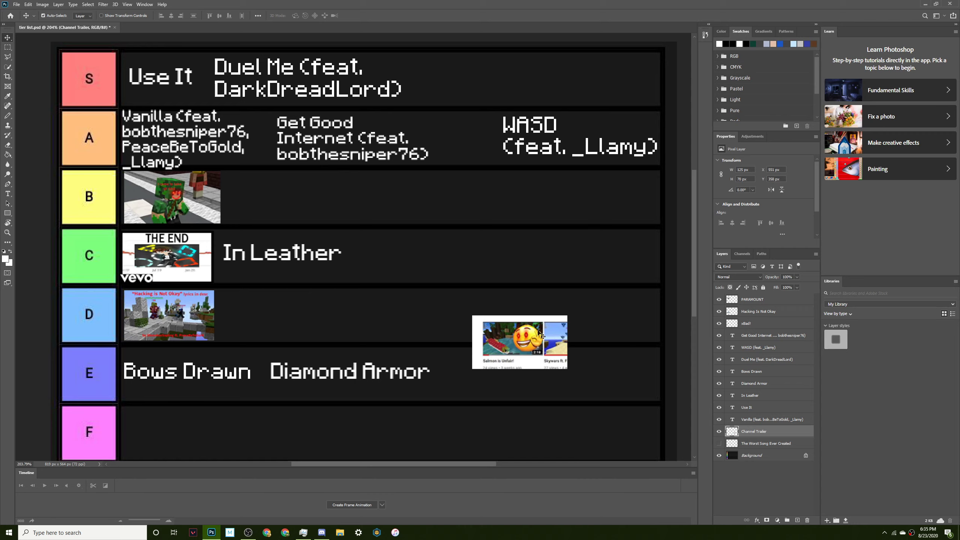
# Move the Channel Trailer thumbnail beside the first image in row B and deselect
pyautogui.moveTo(531, 365); pyautogui.dragTo(435, 275)
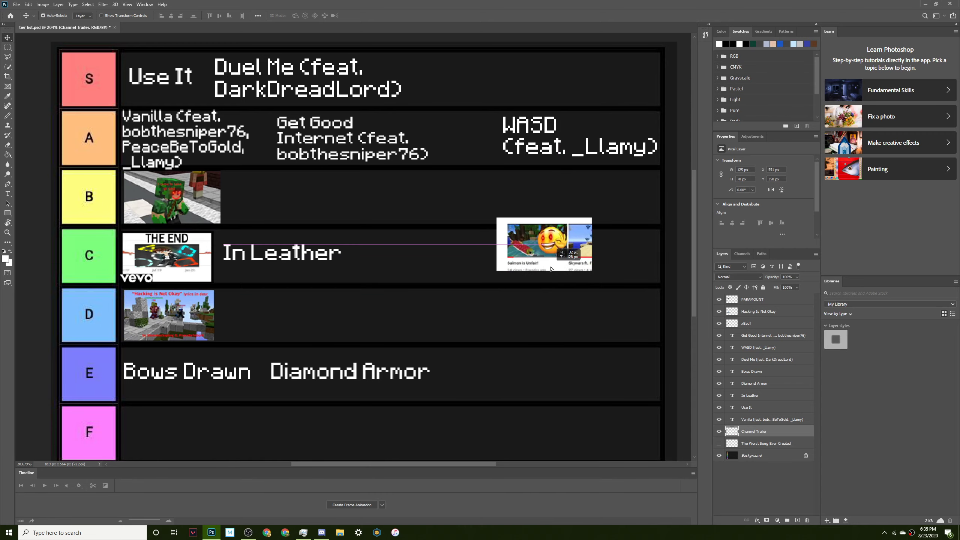
pyautogui.moveTo(435, 275)
pyautogui.mouseDown()
pyautogui.moveTo(415, 288)
pyautogui.moveTo(281, 222)
pyautogui.mouseUp()
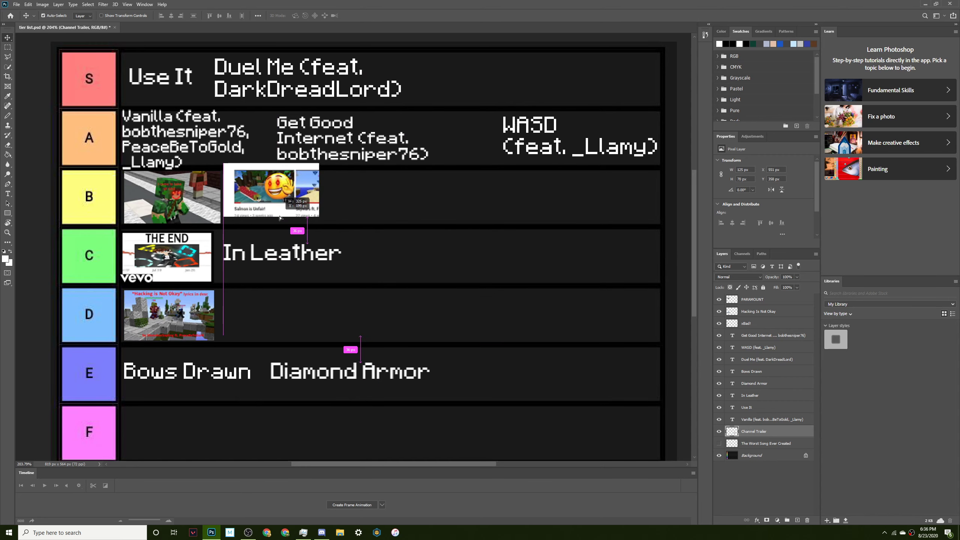
pyautogui.moveTo(282, 222); pyautogui.dragTo(287, 223)
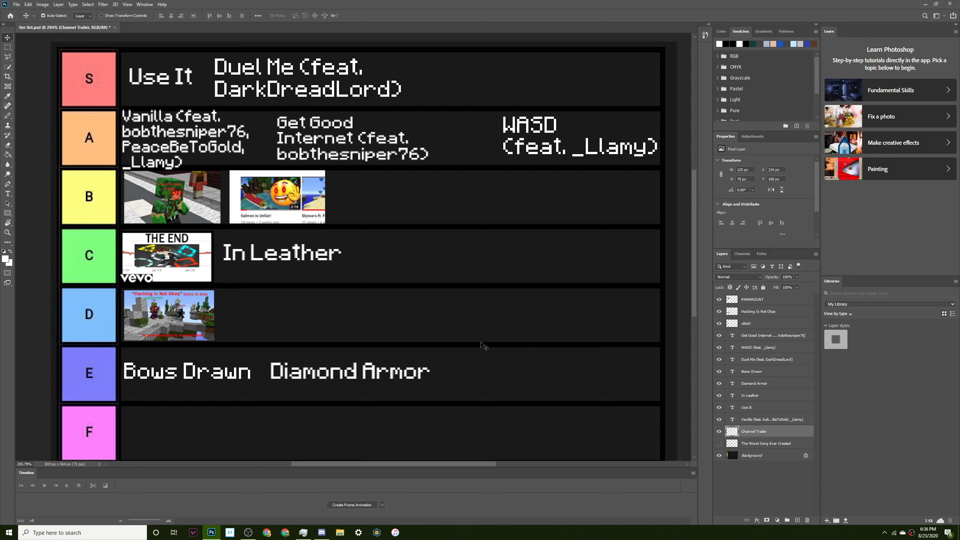
pyautogui.click(755, 462)
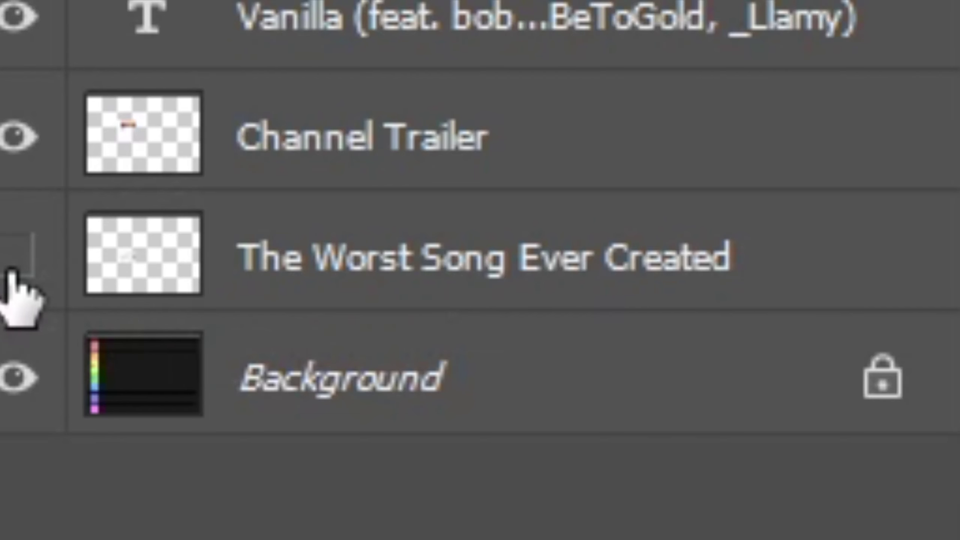
# Reveal The Worst Song Ever Created thumbnail and align it to the start of row F
pyautogui.click(719, 444)
pyautogui.moveTo(343, 323); pyautogui.dragTo(392, 452)
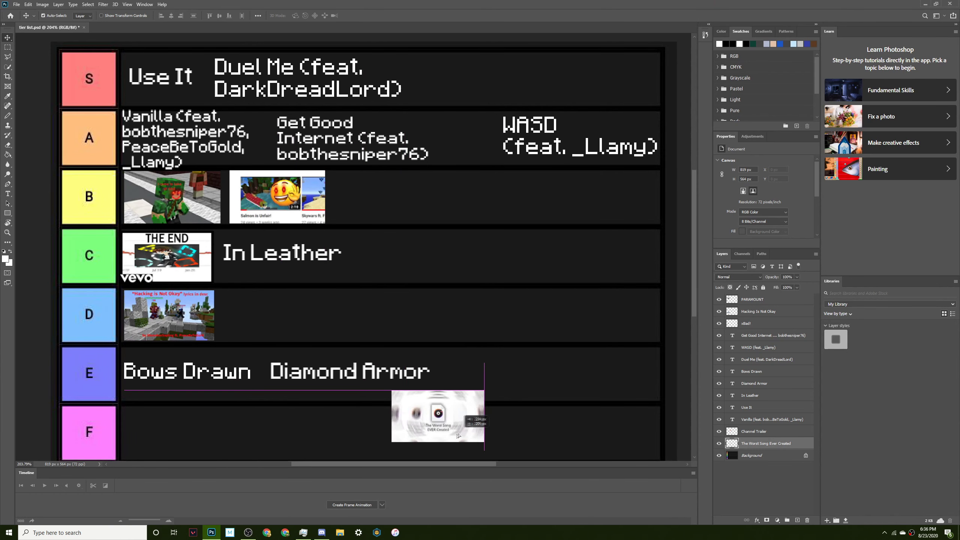
pyautogui.moveTo(392, 452); pyautogui.dragTo(190, 450)
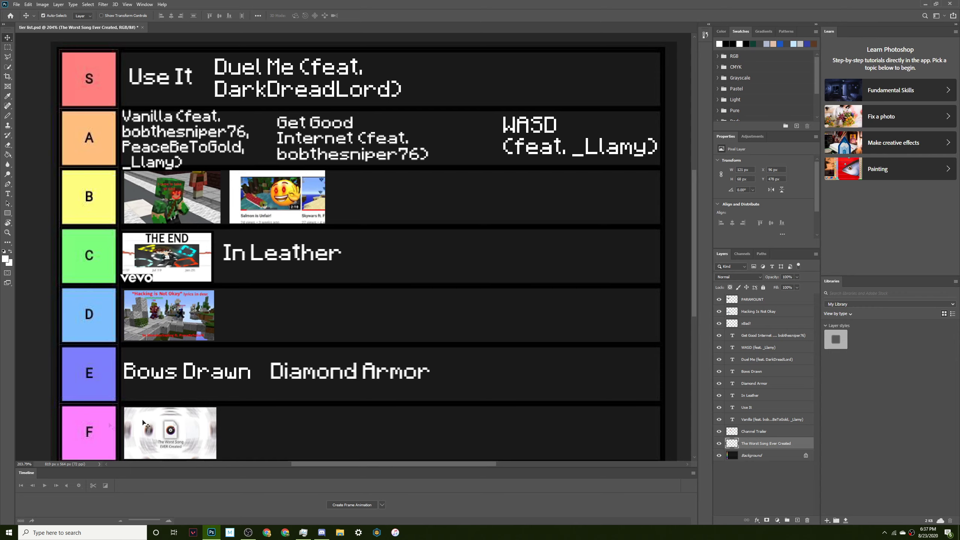
pyautogui.scroll(-3, 158, 454)
pyautogui.scroll(2, 181, 455)
pyautogui.scroll(3, 208, 456)
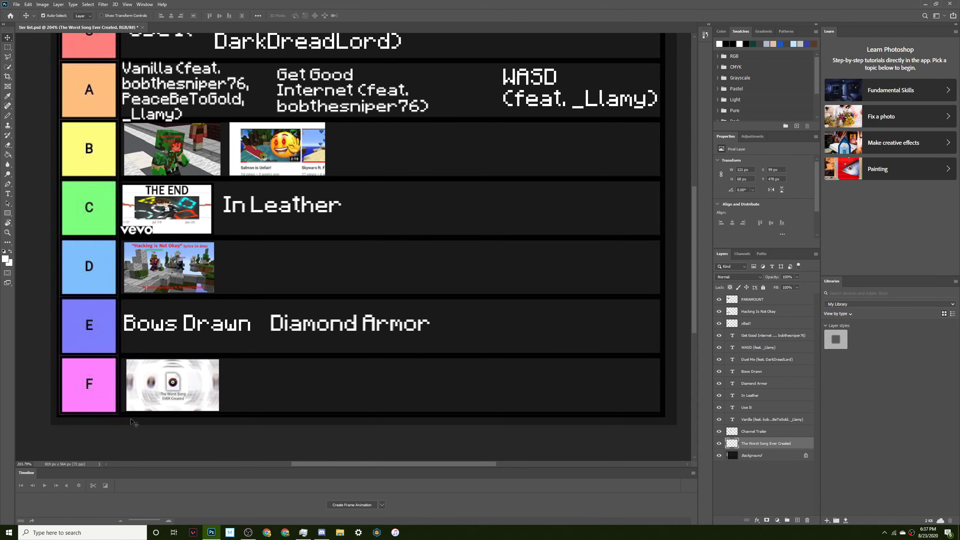
pyautogui.scroll(-5, 132, 421)
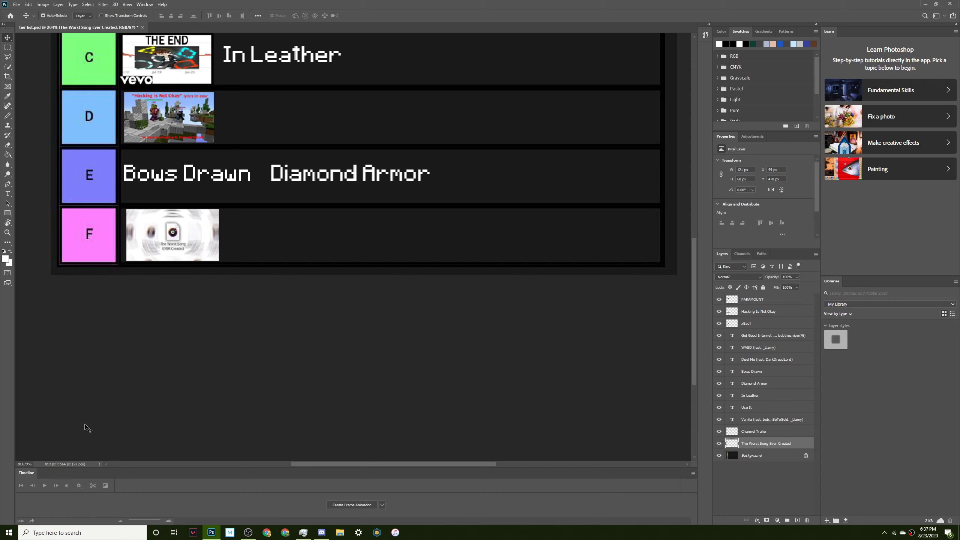
pyautogui.scroll(5, 120, 370)
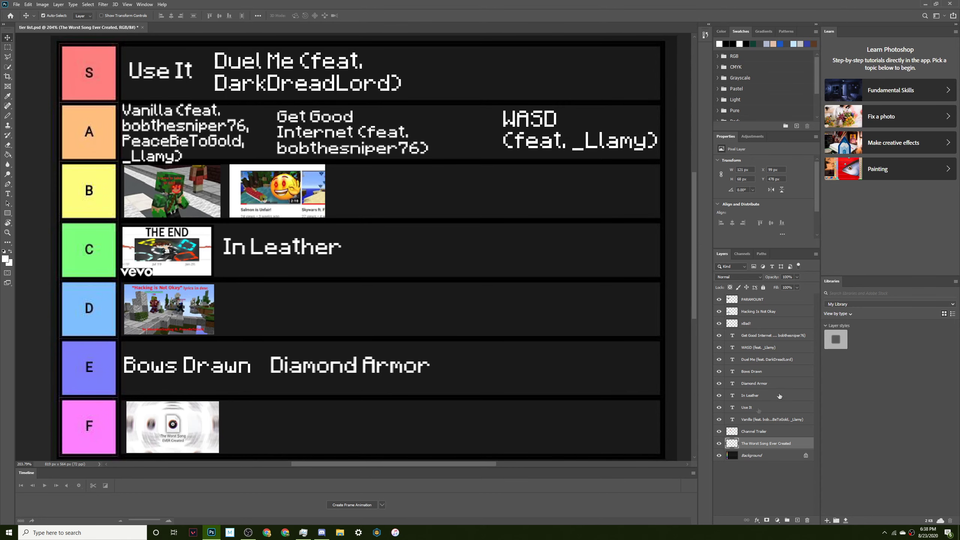